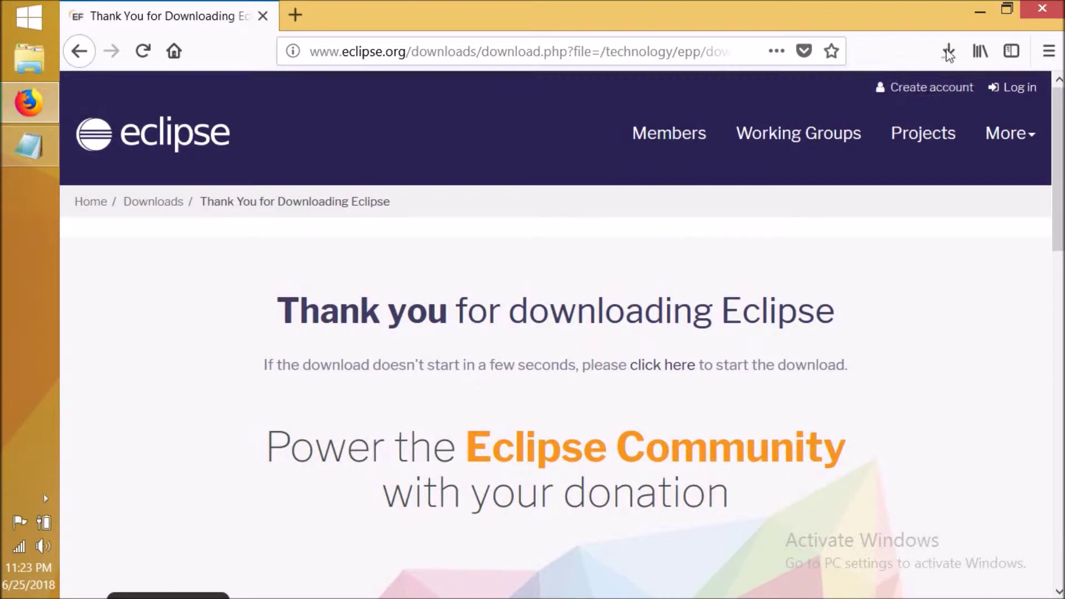
- Check the browser's recent downloads for the Eclipse zip, and minimize the open windows to reach the desktop
click(949, 52)
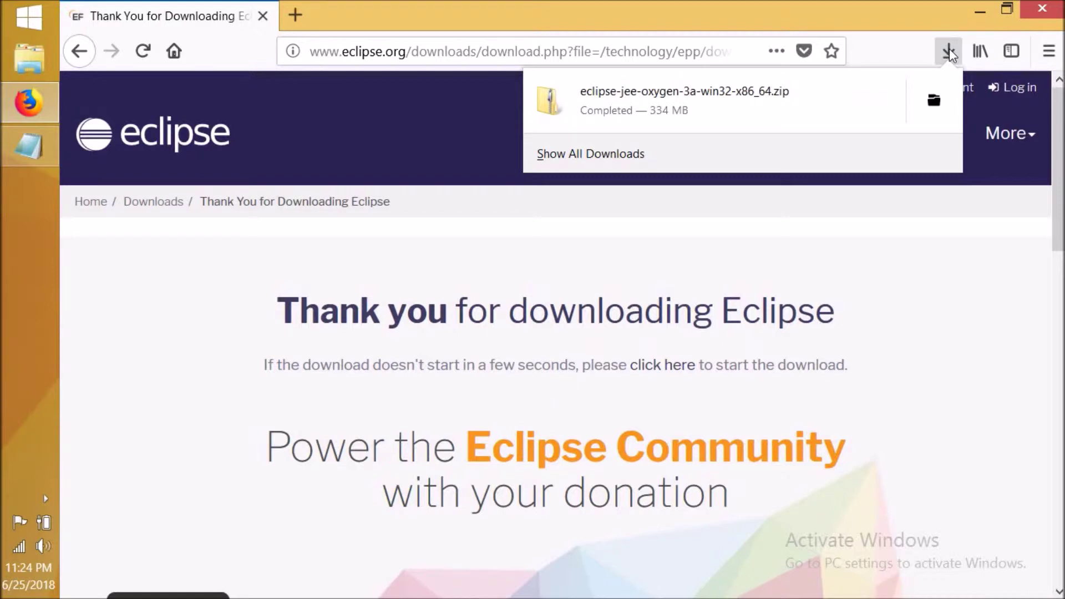
click(977, 11)
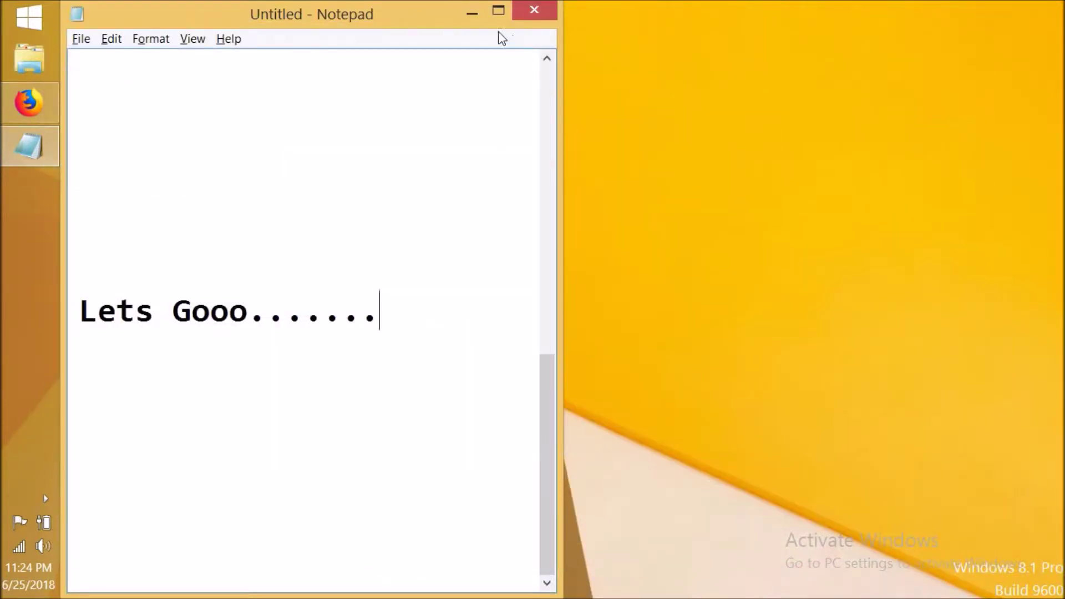
click(481, 16)
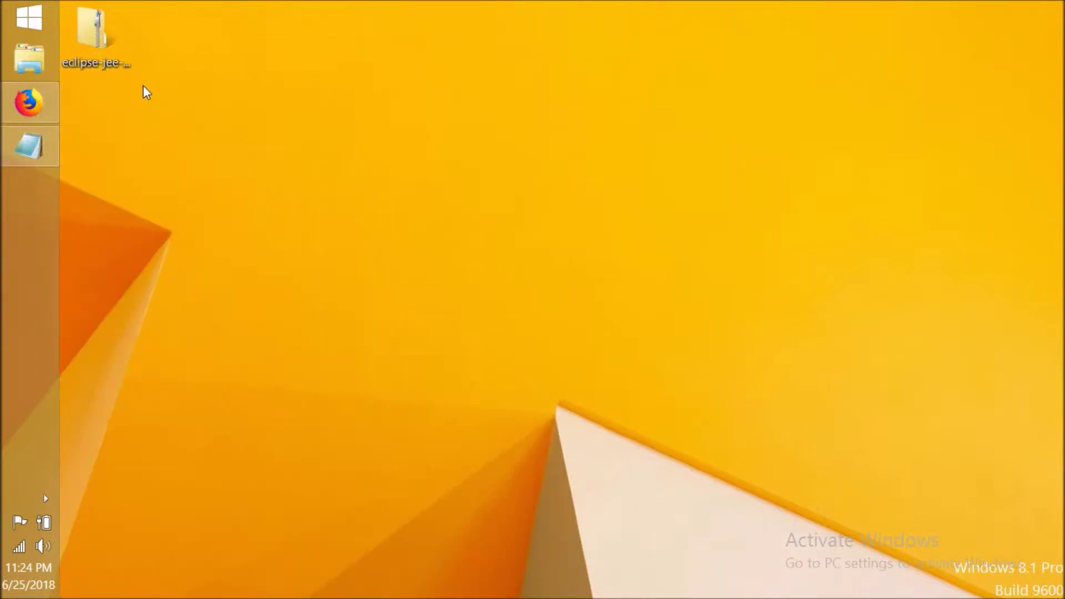
- Copy the eclipse-jee-oxygen-3a-win32-x86_64 archive from the desktop to the DEV ENVIRONMENT (F:) drive
click(81, 28)
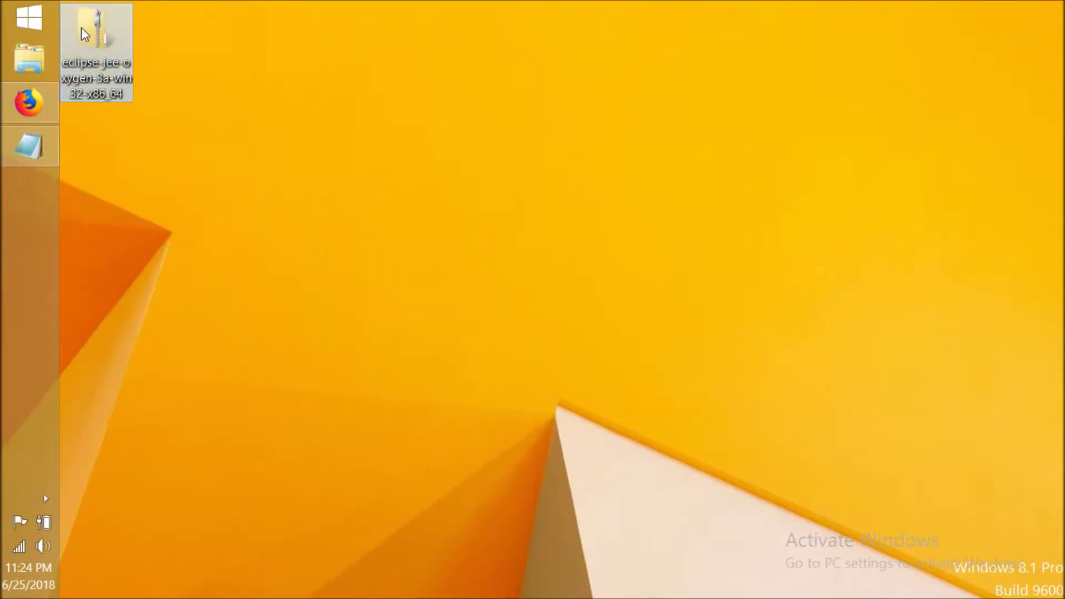
right_click(81, 27)
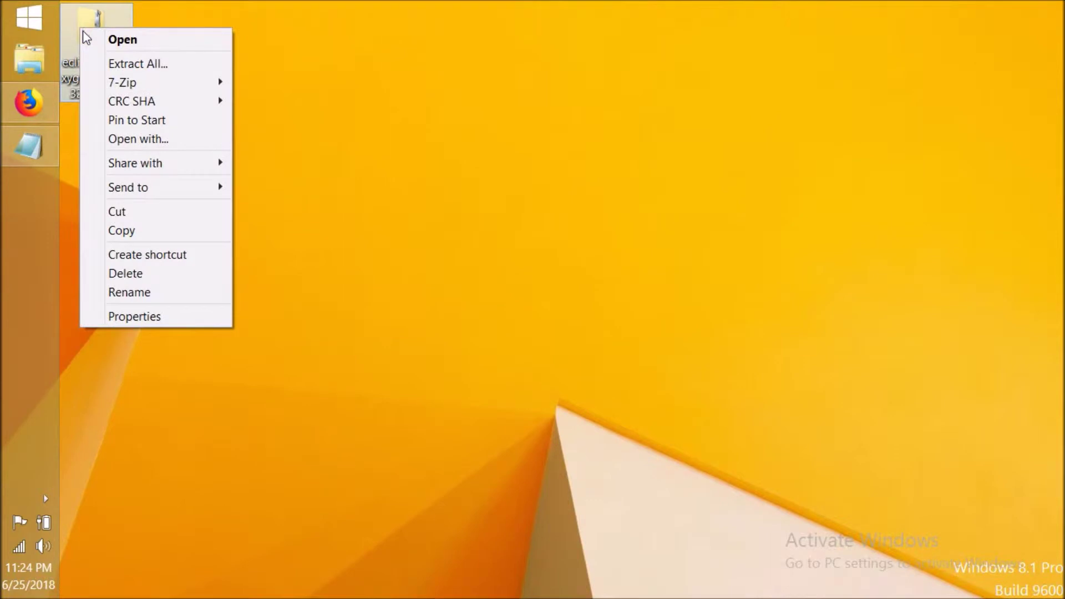
click(180, 236)
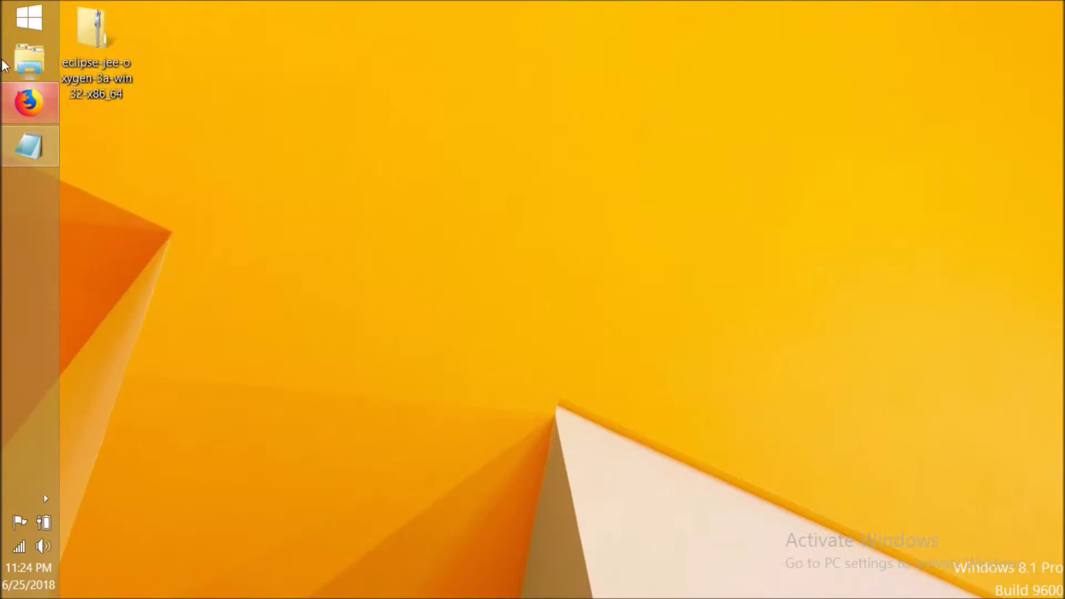
click(28, 60)
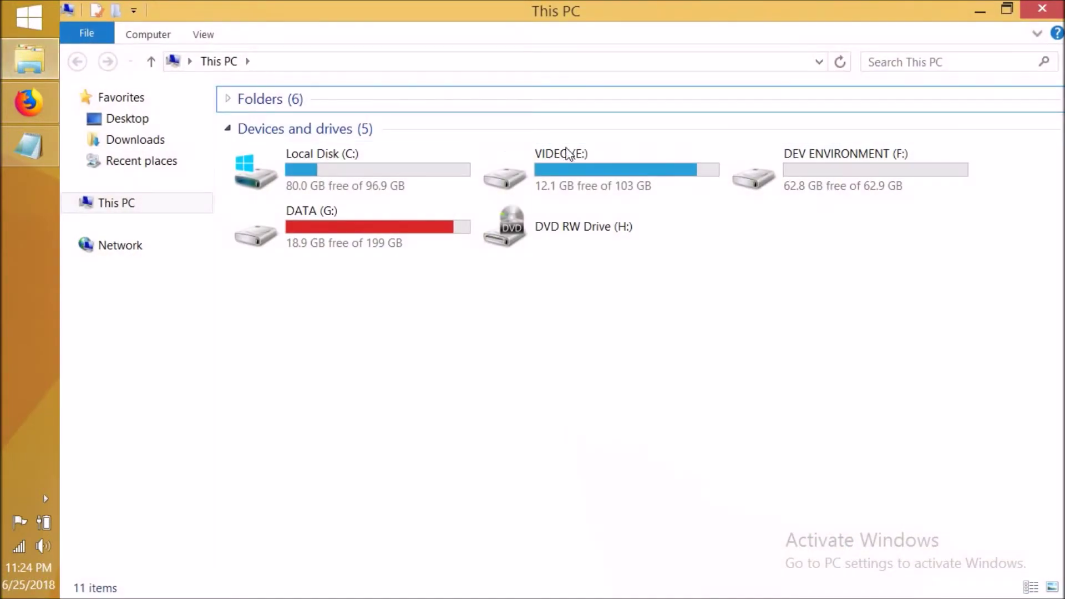
double_click(781, 177)
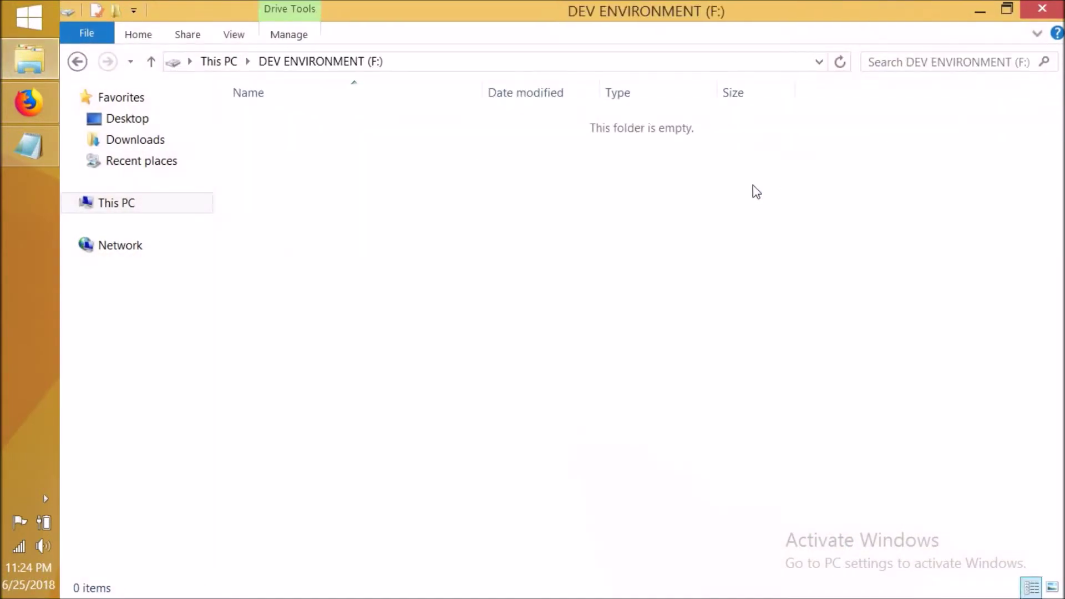
right_click(428, 246)
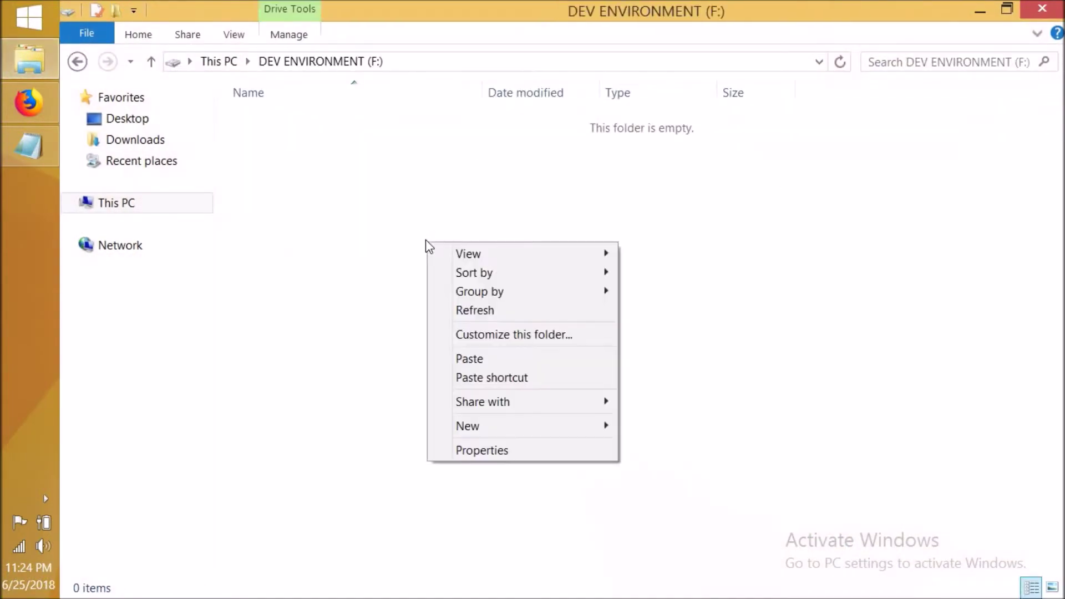
click(504, 357)
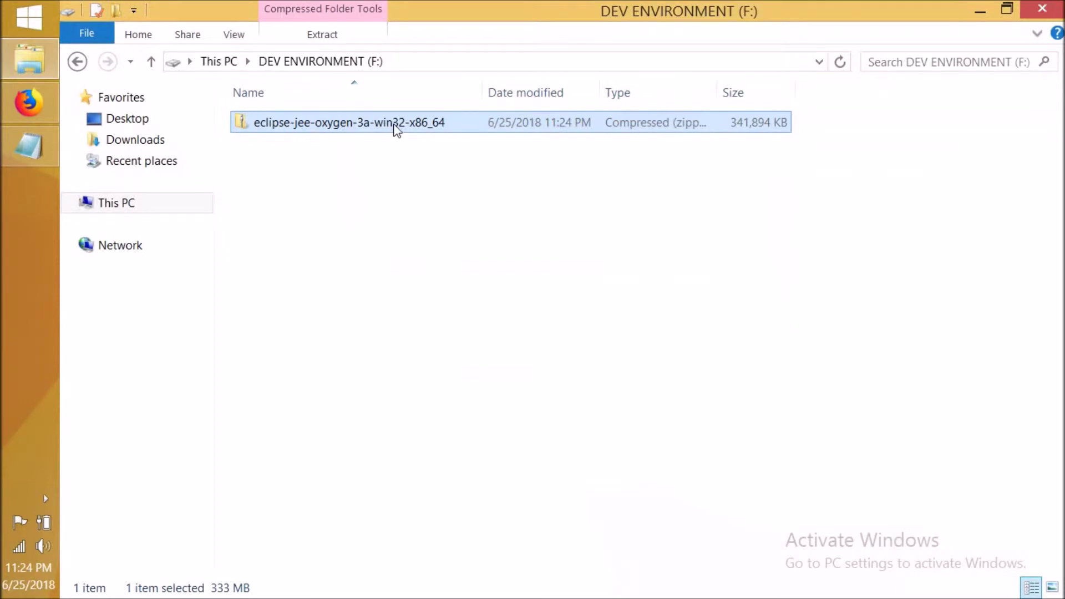
- Extract the copied Eclipse archive directly into the F: drive with 7-Zip's Extract Here
right_click(395, 126)
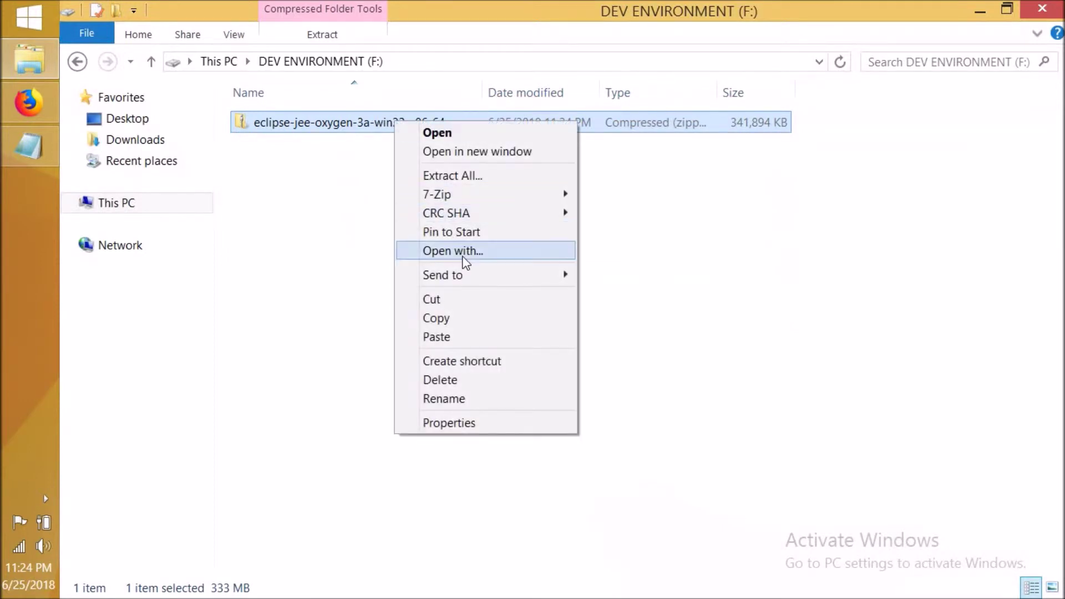
mouse_move(542, 196)
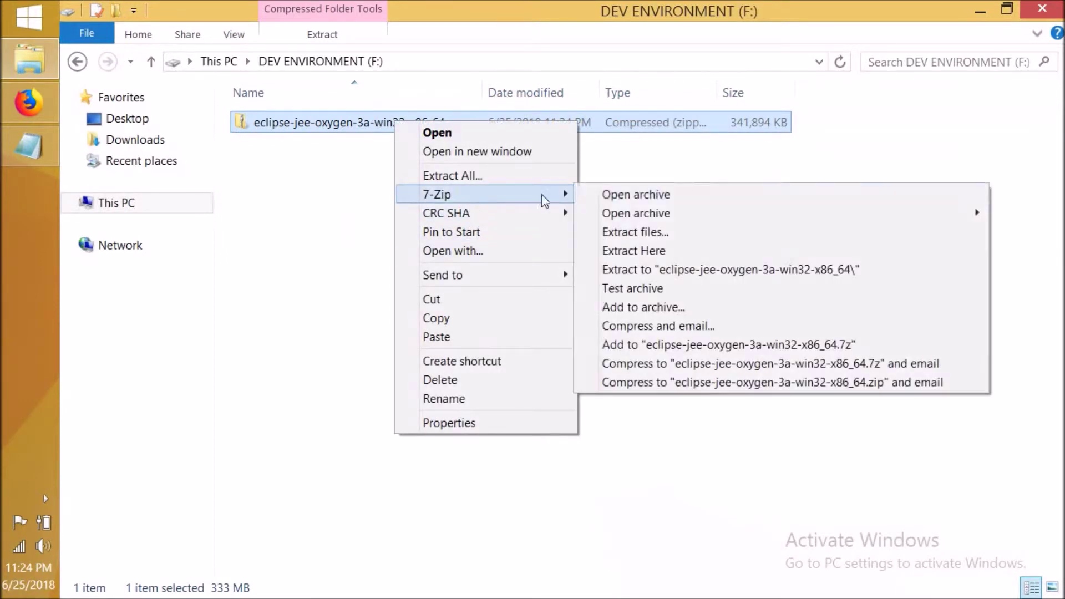
click(621, 253)
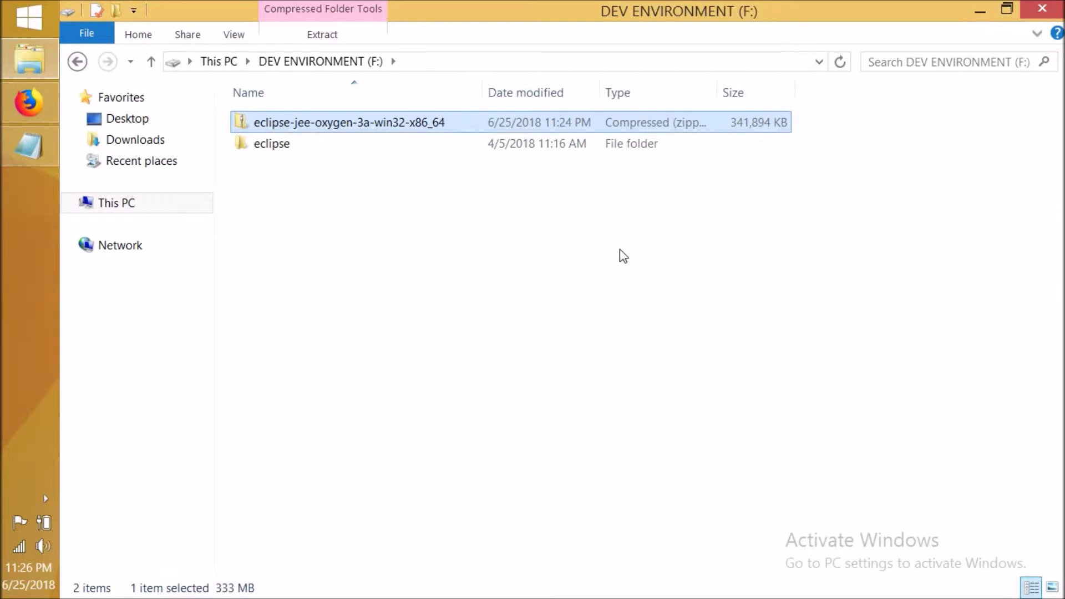
- Open the extracted eclipse folder and run the eclipse application
click(541, 139)
double_click(543, 142)
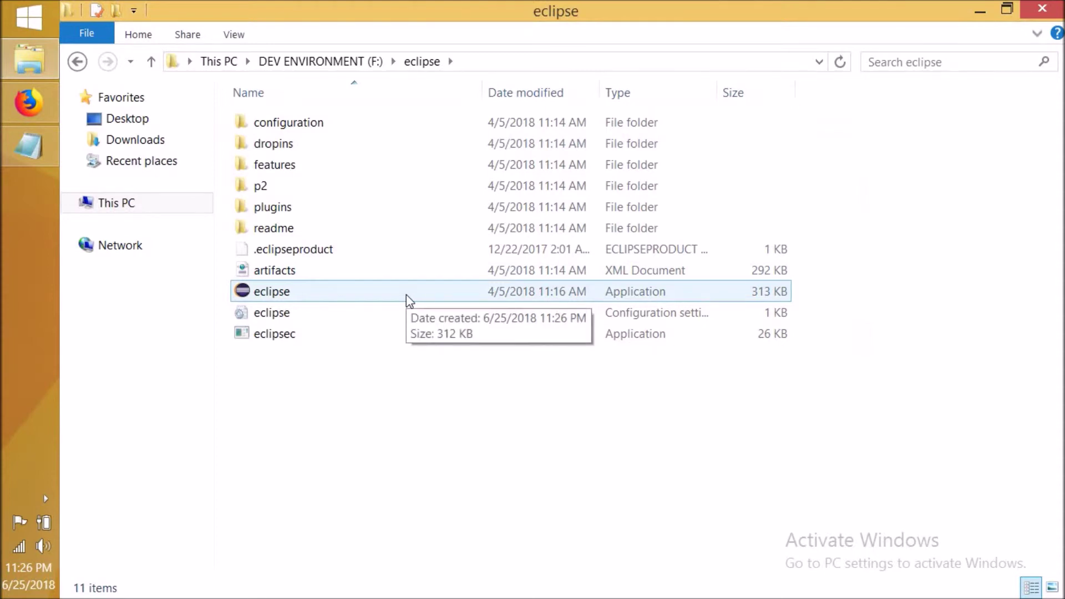
double_click(406, 295)
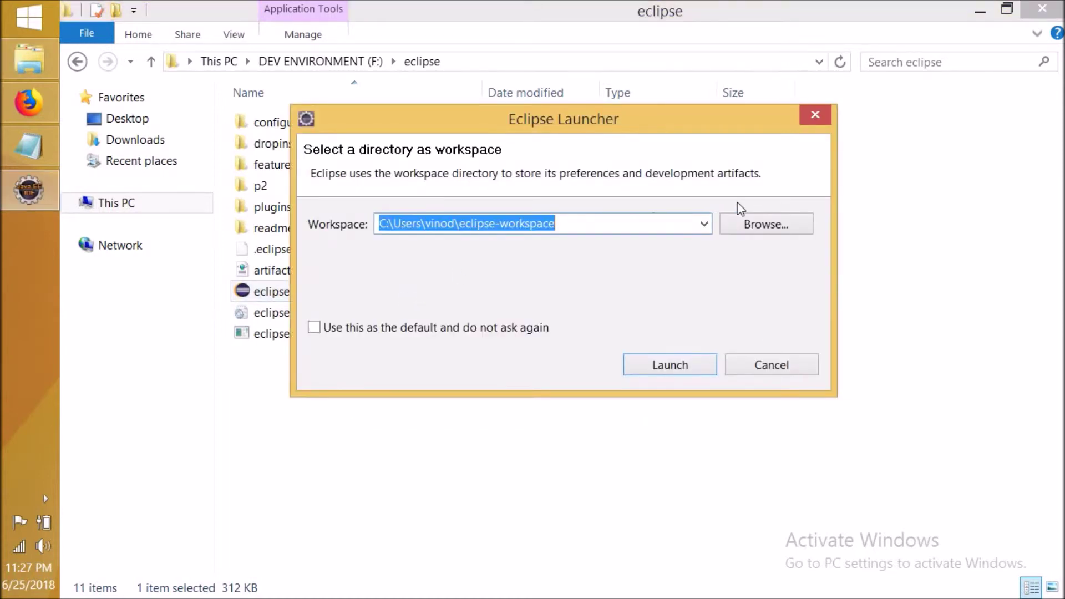
- Browse for the workspace location, create a 2018_WORKSPACE folder on DEV ENVIRONMENT (F:), and choose it as the workspace directory
click(743, 224)
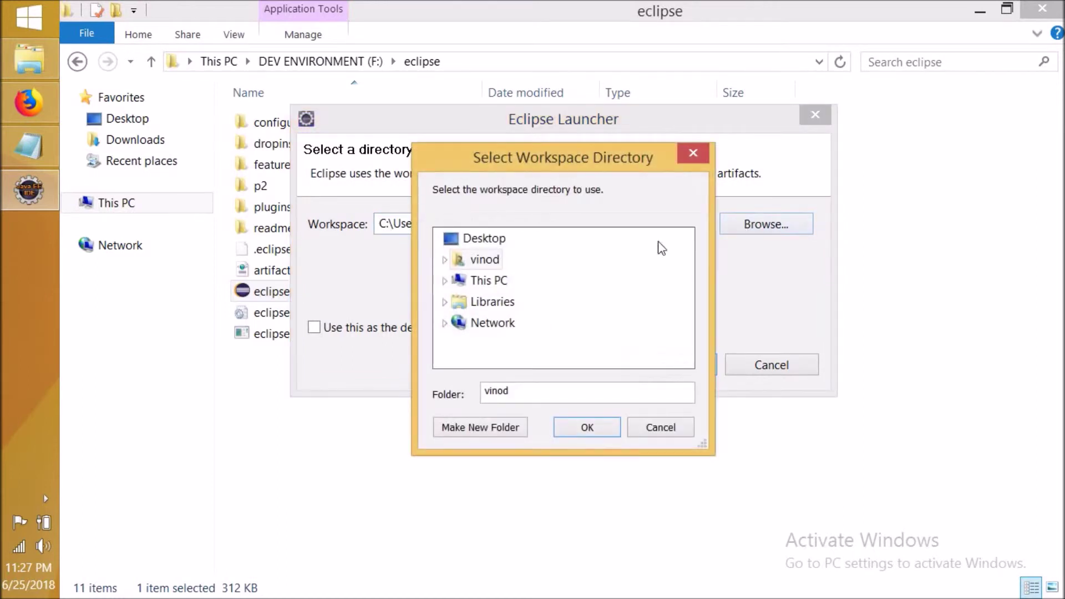
click(445, 281)
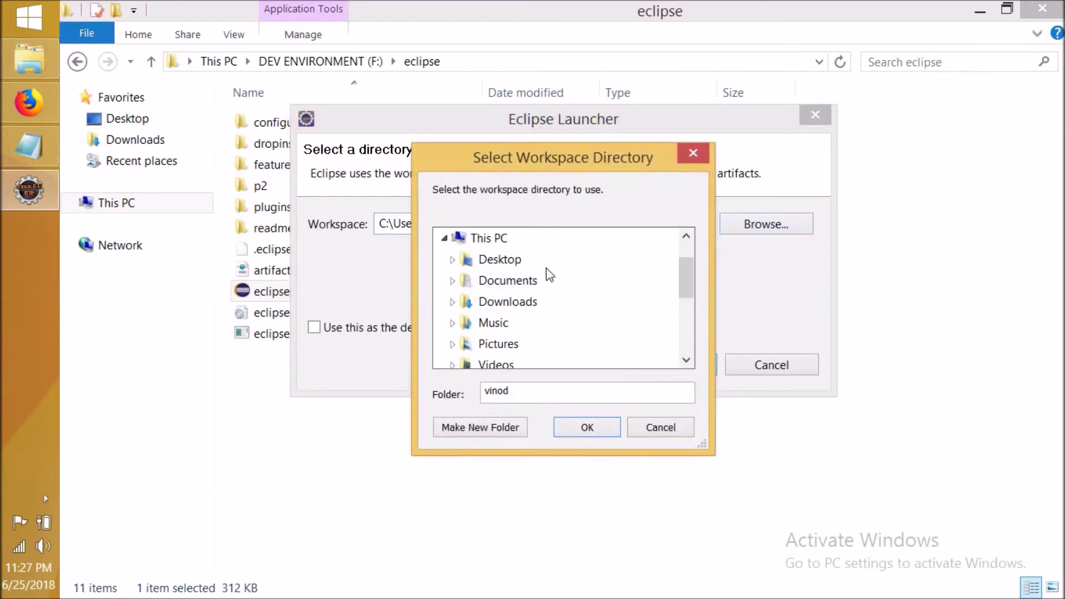
drag(687, 288, 691, 322)
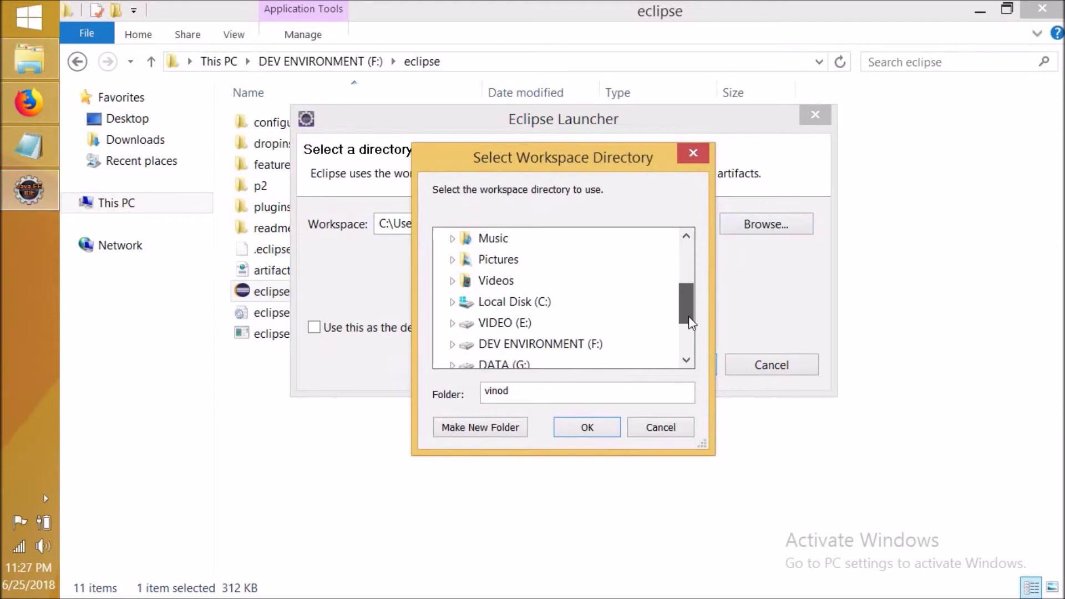
click(513, 345)
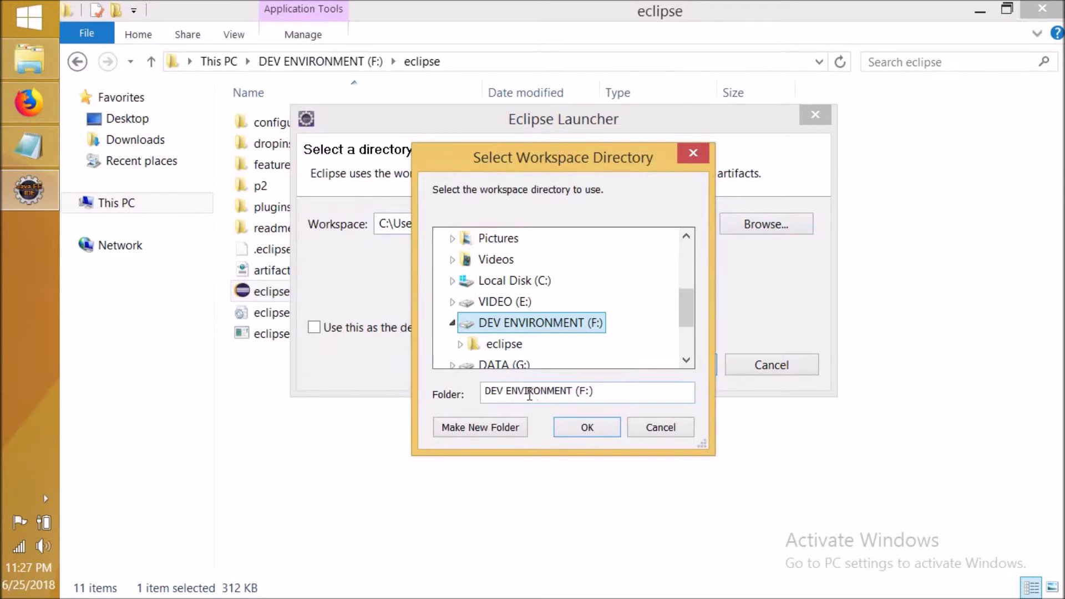
click(482, 428)
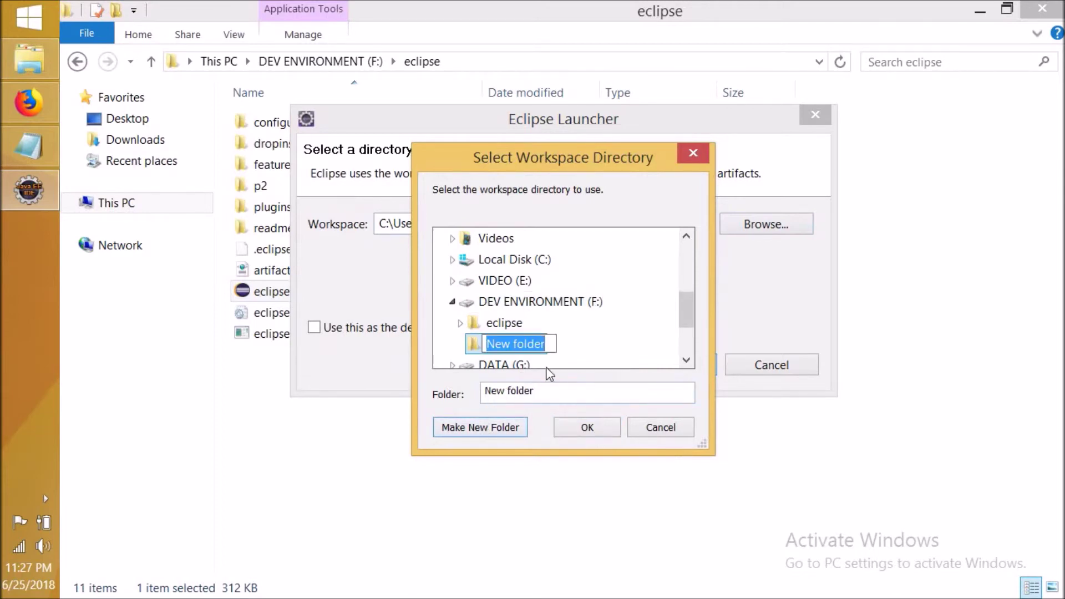
text(WO)
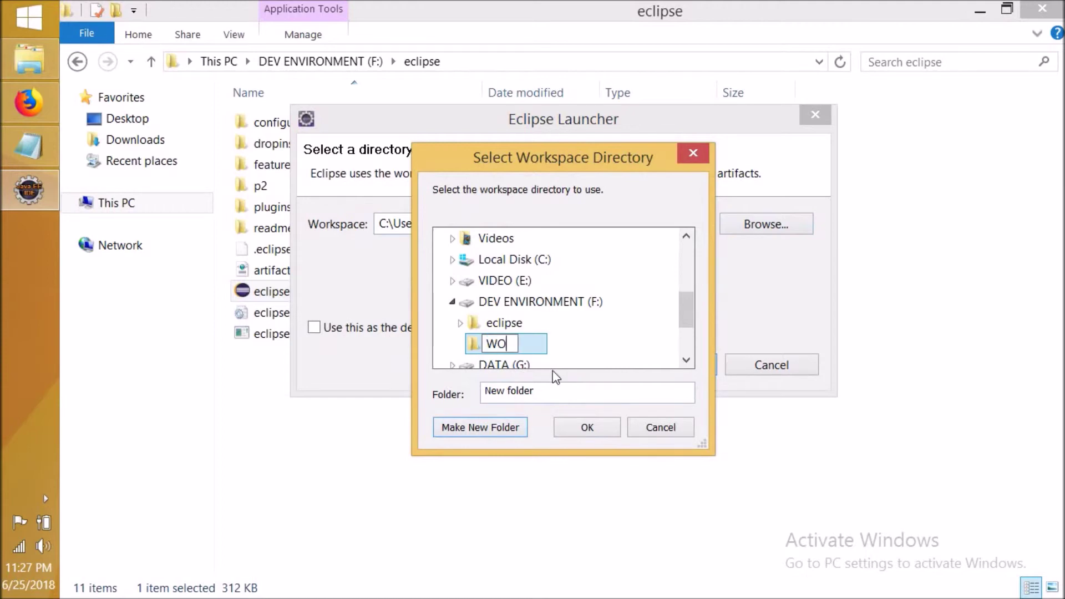
key(BackSpace)
key(BackSpace)
text(2018_WORK)
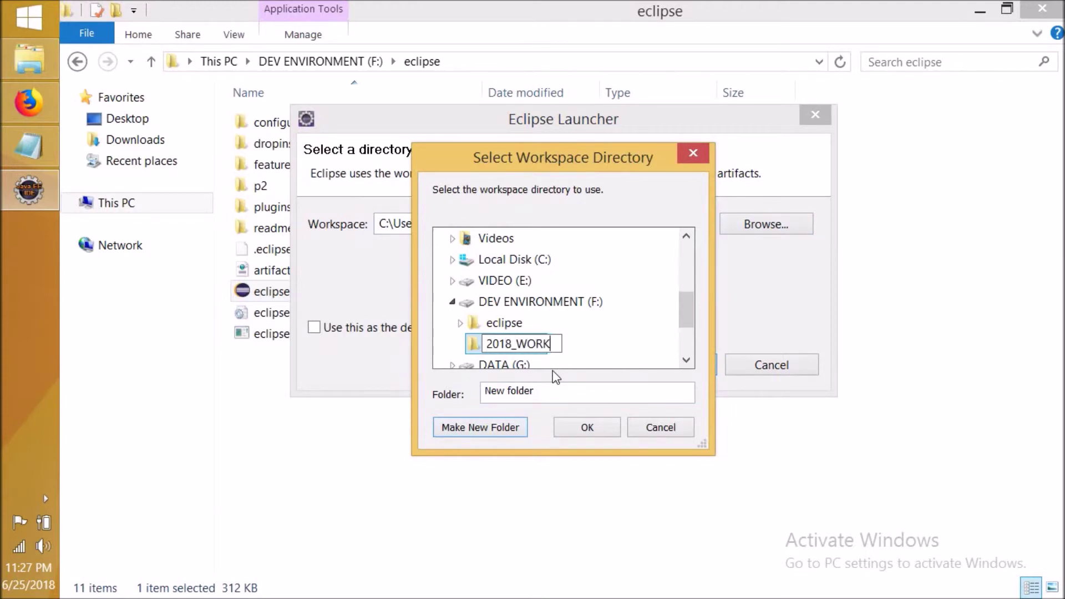
text(SPACE)
key(Return)
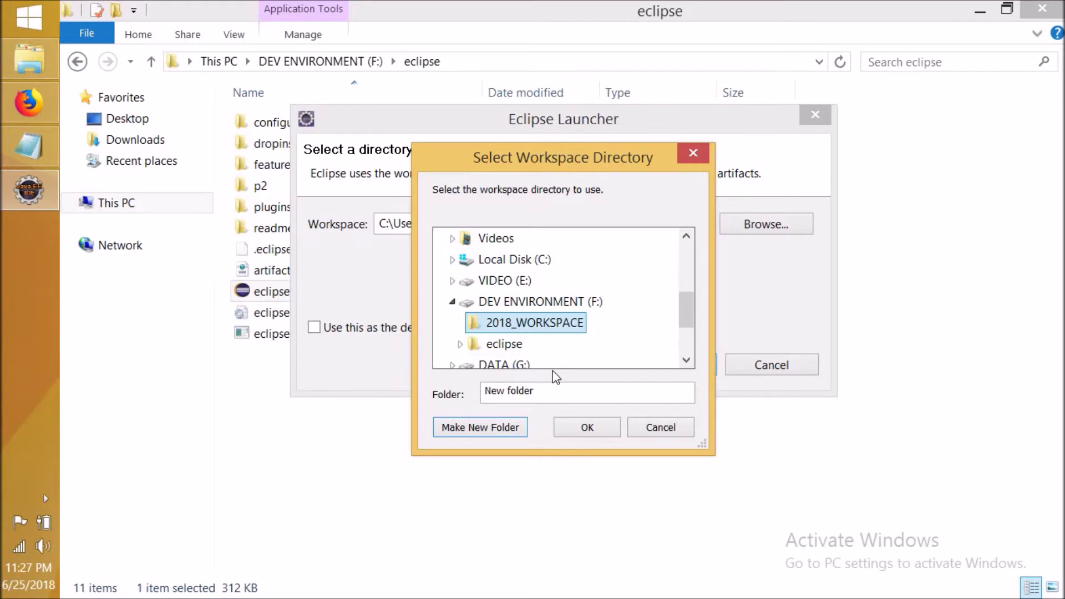
click(577, 418)
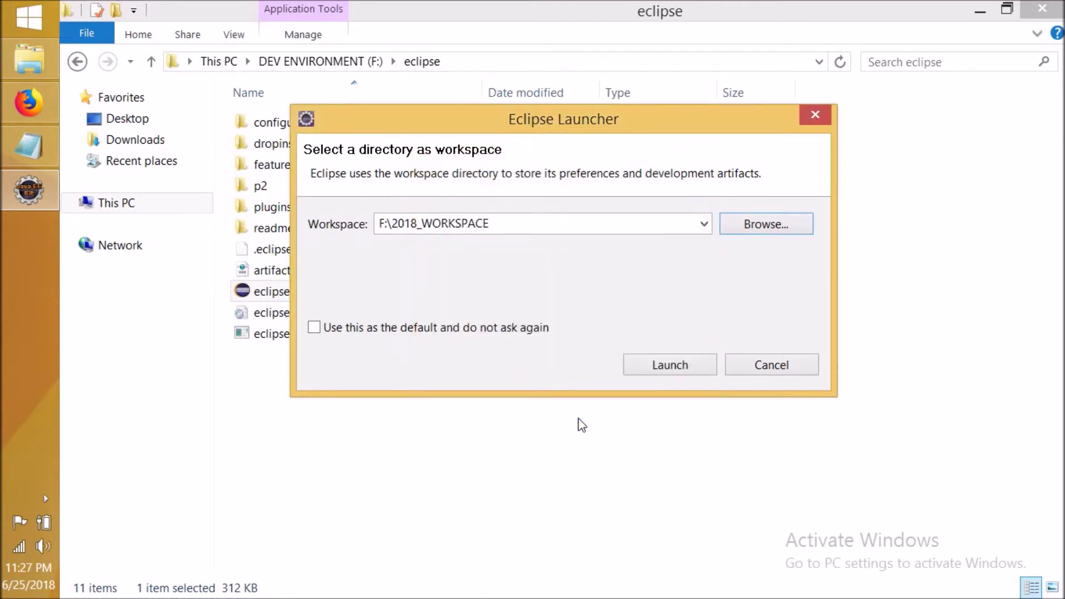
- Append \java to the F:\2018_WORKSPACE workspace path and launch Eclipse with it
click(602, 223)
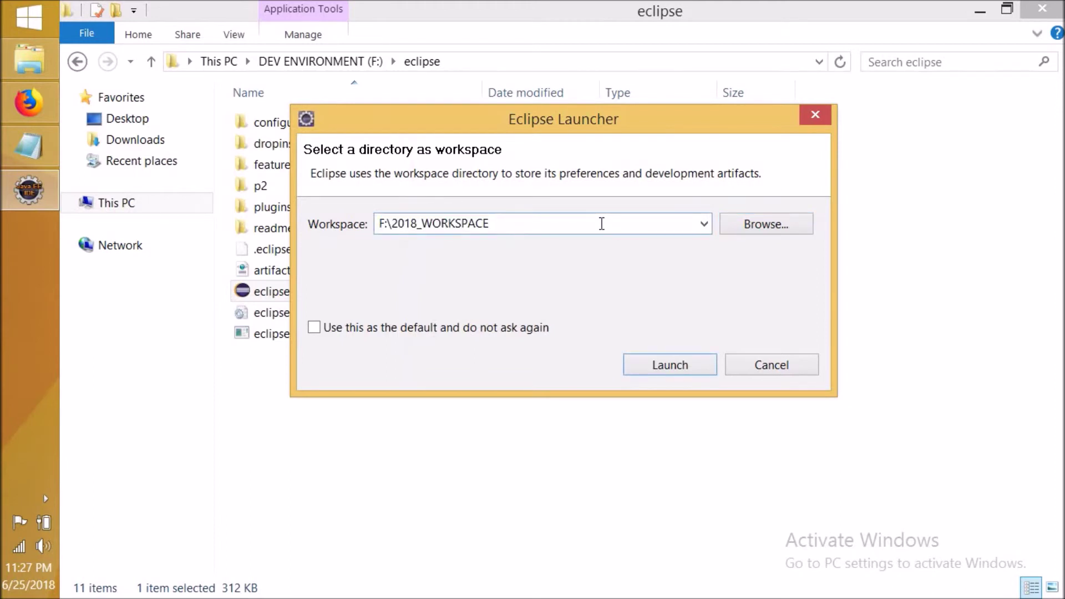
text(\java)
click(651, 361)
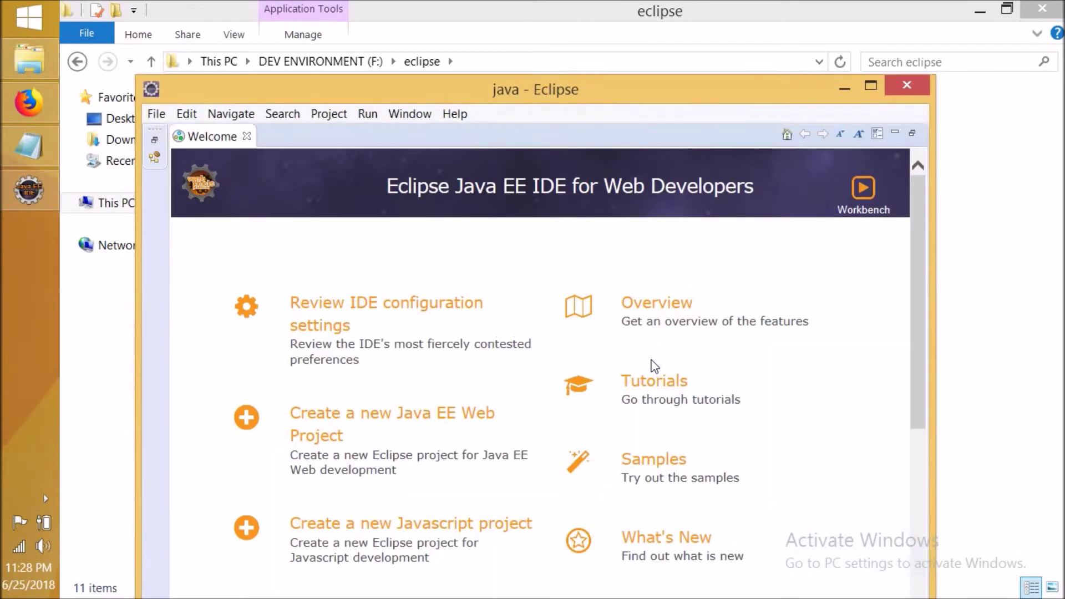
- Maximize the Eclipse window and close the Welcome page to show the workbench
click(871, 85)
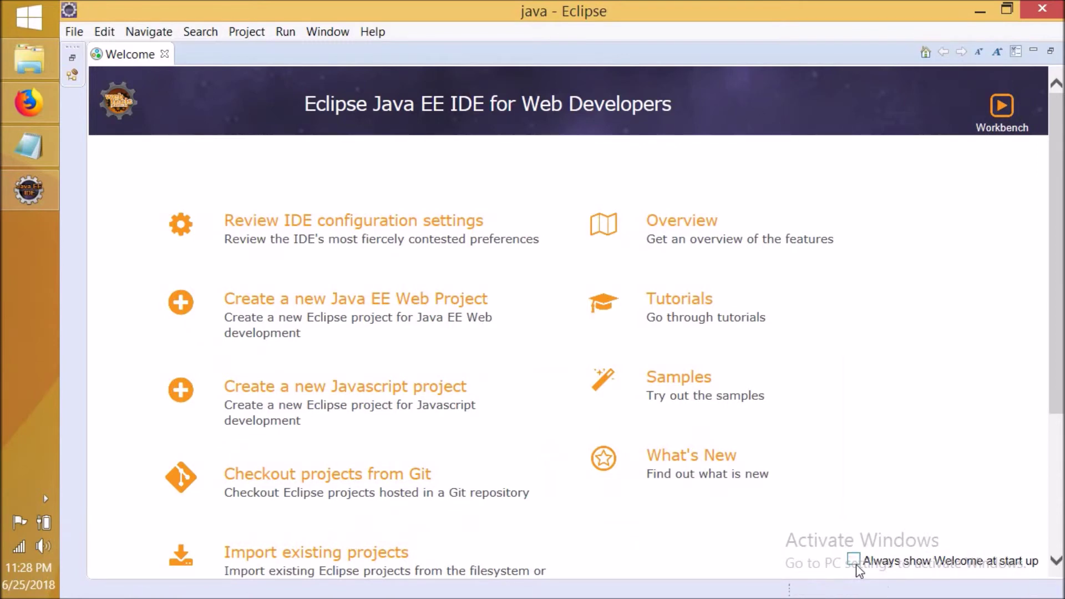
click(165, 55)
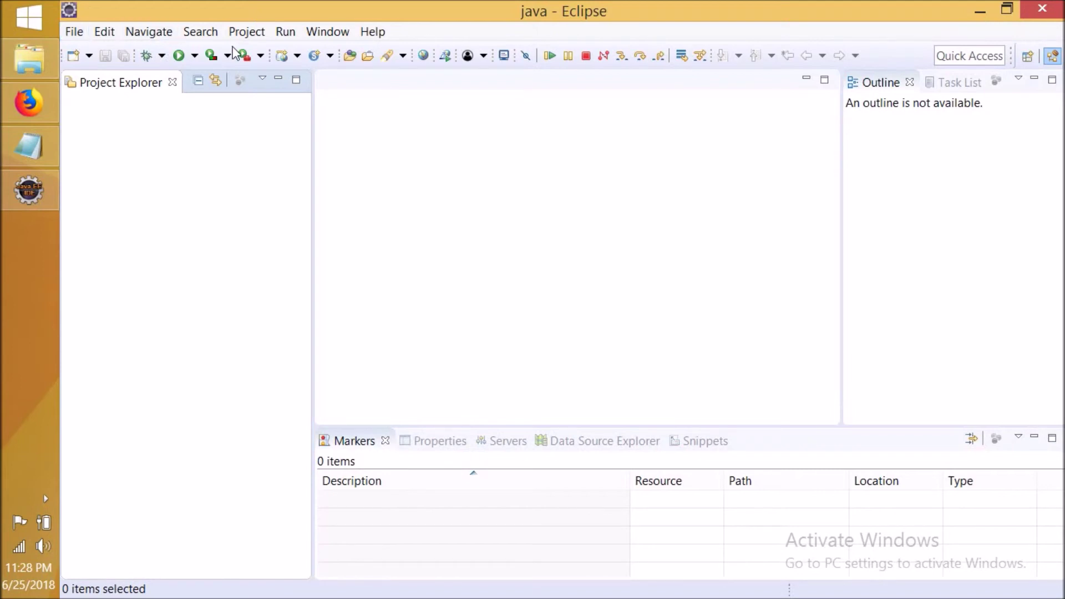
click(586, 56)
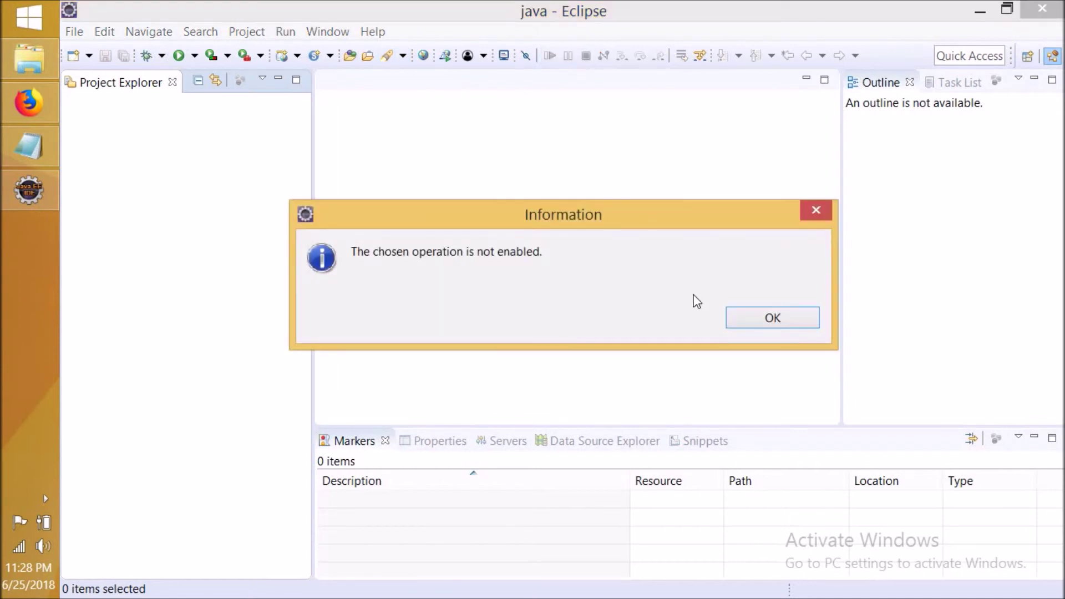
click(770, 322)
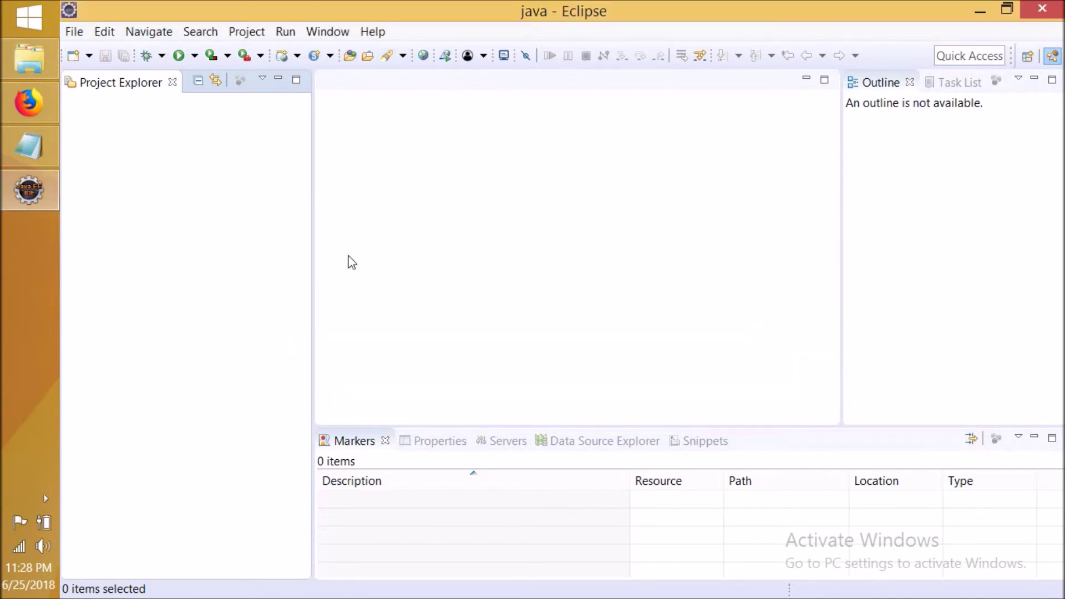
- Switch to Notepad and add a run of blank lines below the "Lets Gooo......." line
click(35, 161)
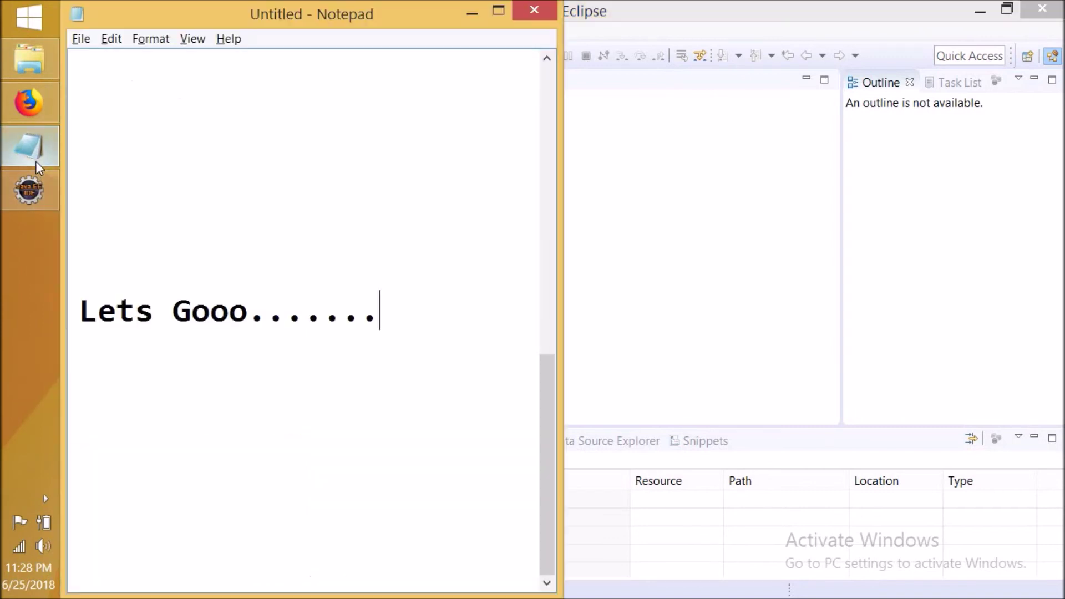
key(Return)
key(Return)
key(Return)
key(Return)
key(Return)
key(Return)
key(Return)
key(Return)
key(Return)
key(Return)
key(Return)
key(Return)
key(Return)
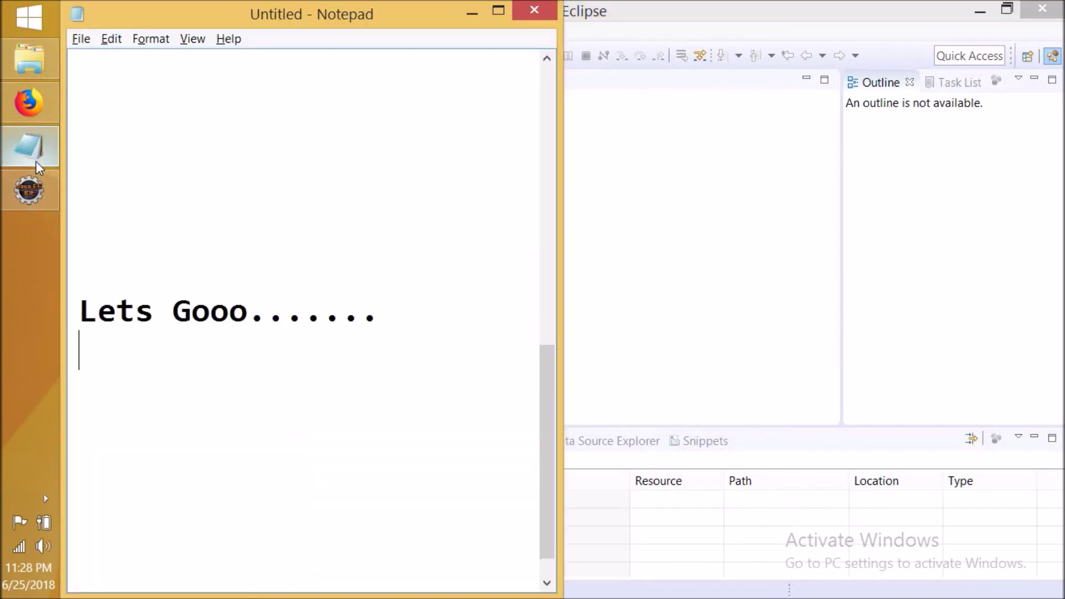
- Write the closing text "Thats it..." on a blank line higher up within the added space
key(Up)
key(Up)
key(Up)
key(Up)
key(Up)
key(Up)
key(Up)
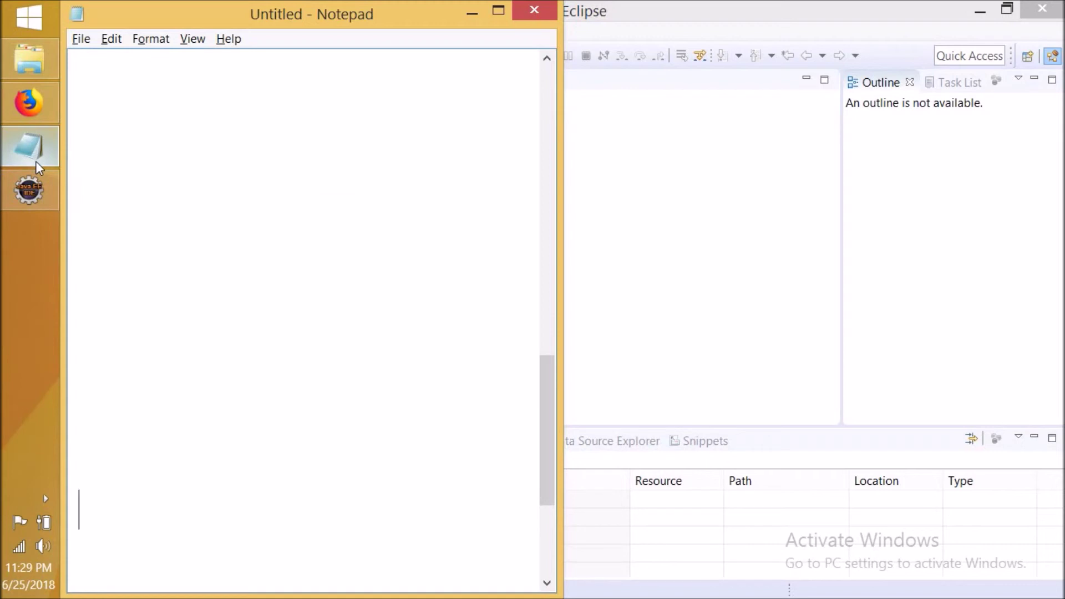
text(Y)
key(BackSpace)
text(T)
text(hnat)
key(BackSpace)
key(BackSpace)
key(BackSpace)
key(BackSpace)
key(BackSpace)
text(T)
text(ts)
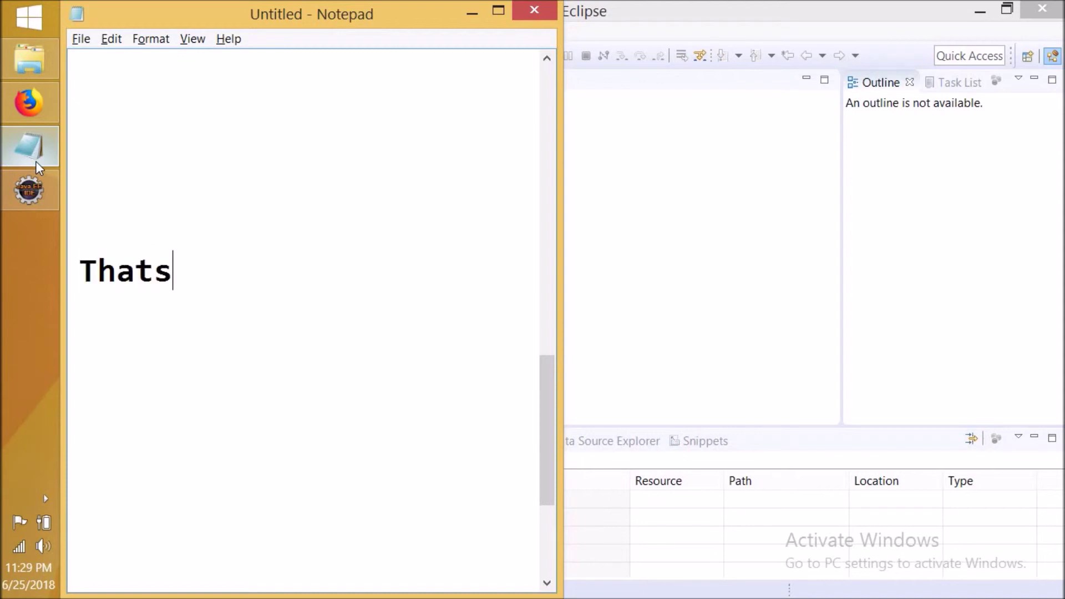
text( it...)
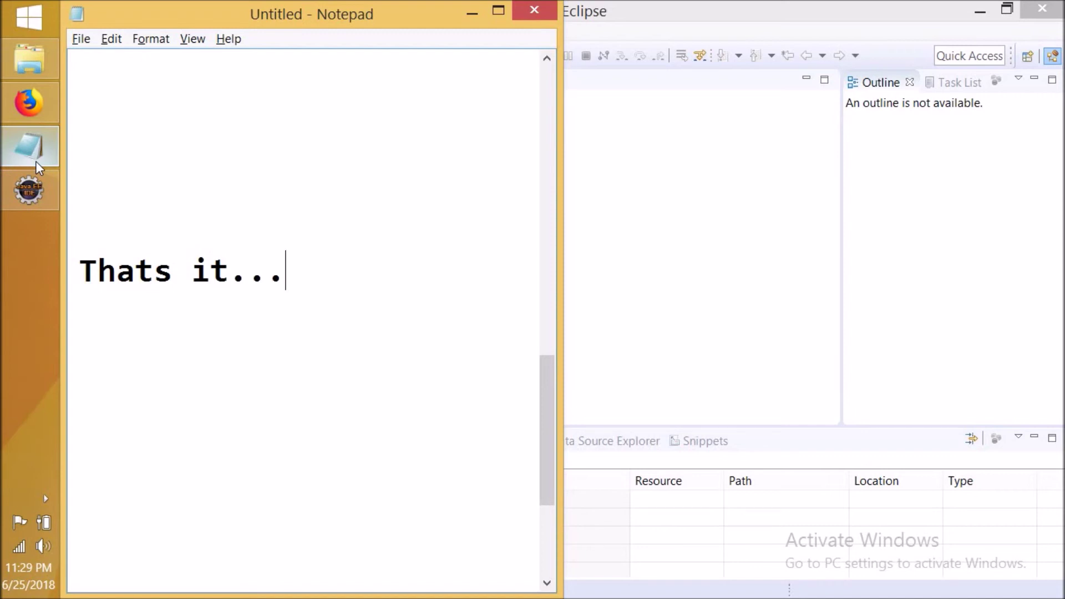
- Add the line "Thank You..." directly below "Thats it..."
key(Return)
text(Tha)
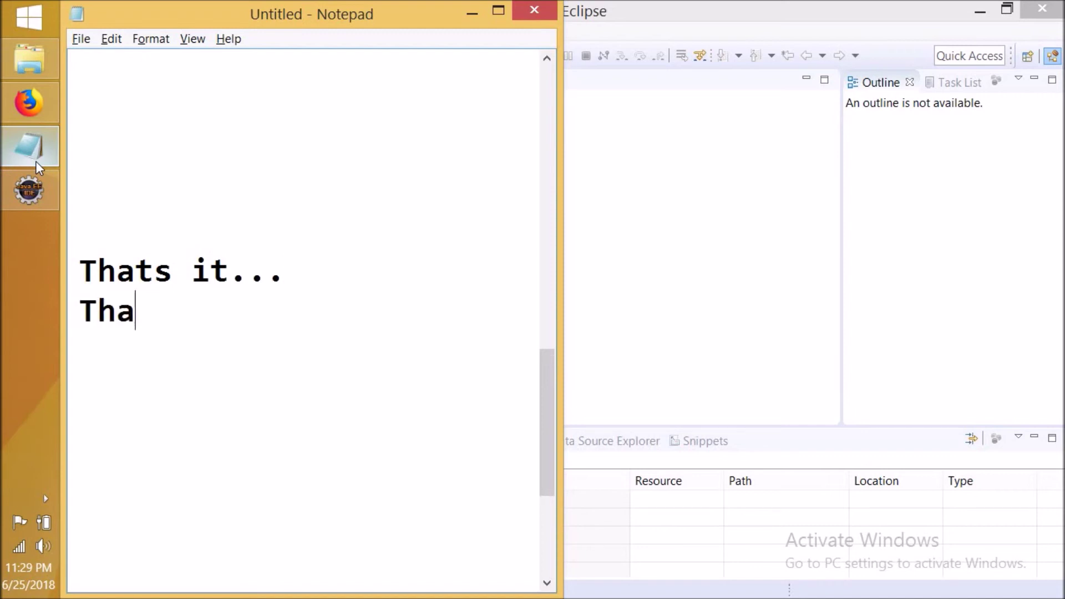
text(nk You)
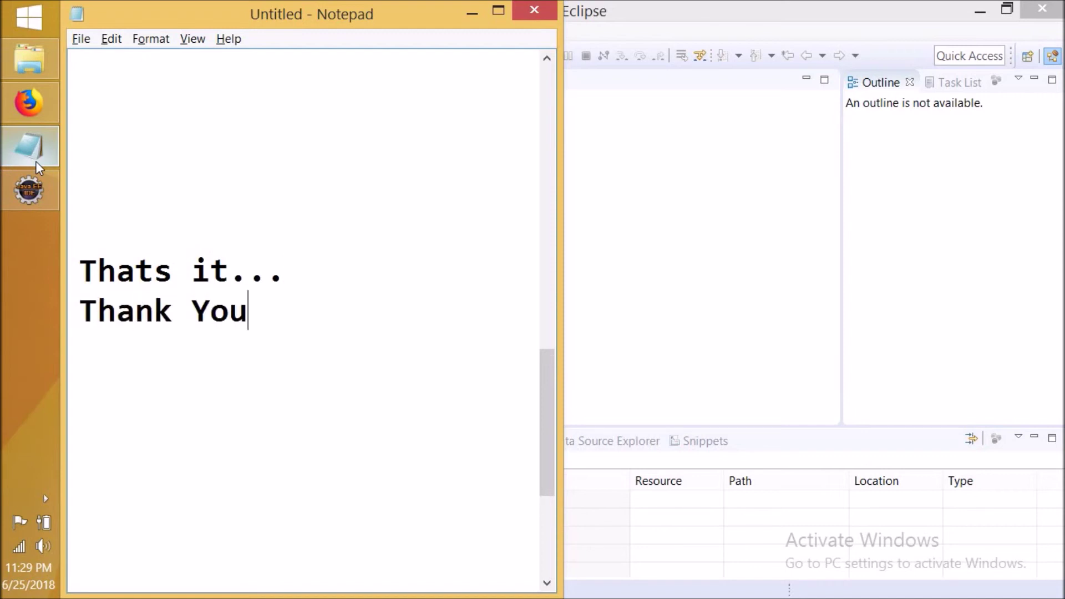
text(...)
- Leave one blank line below "Thank You..." and write "If you have any queries please comment...."
key(Return)
key(Return)
text(If you have any quy qu)
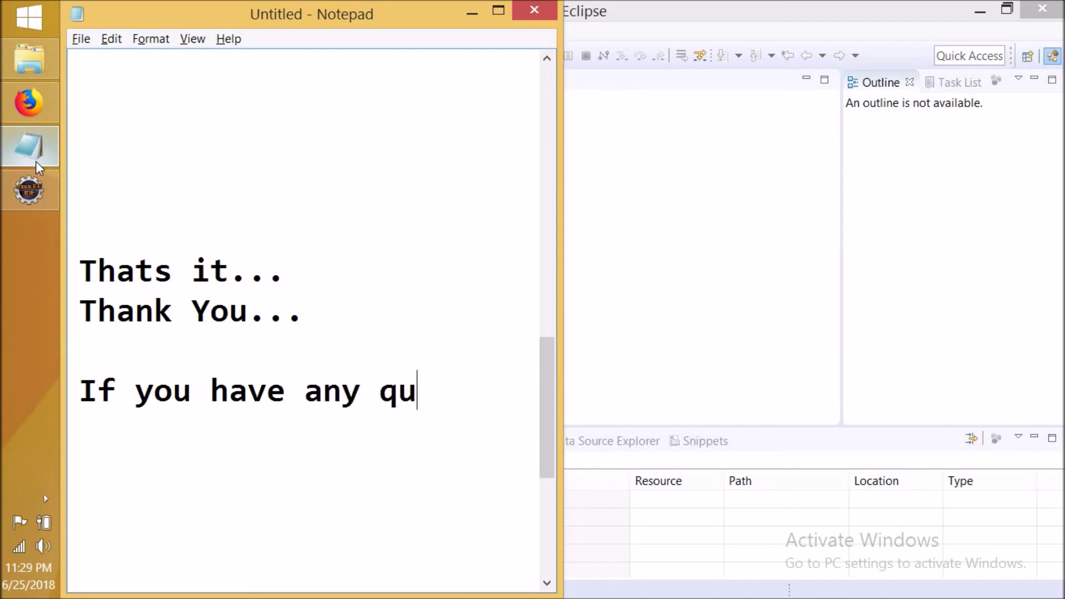
text(eries)
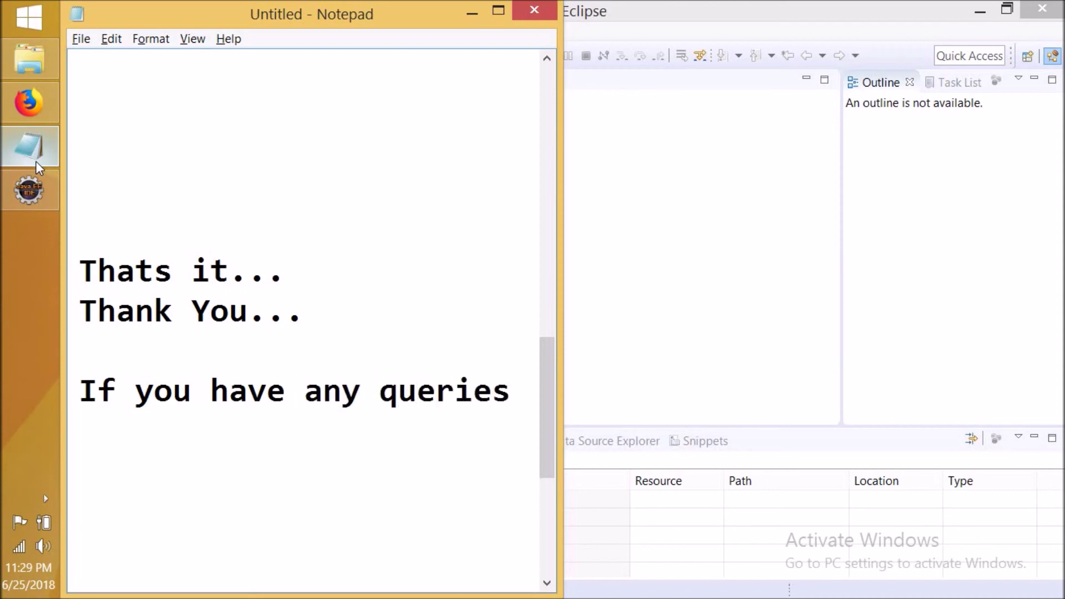
text( plea)
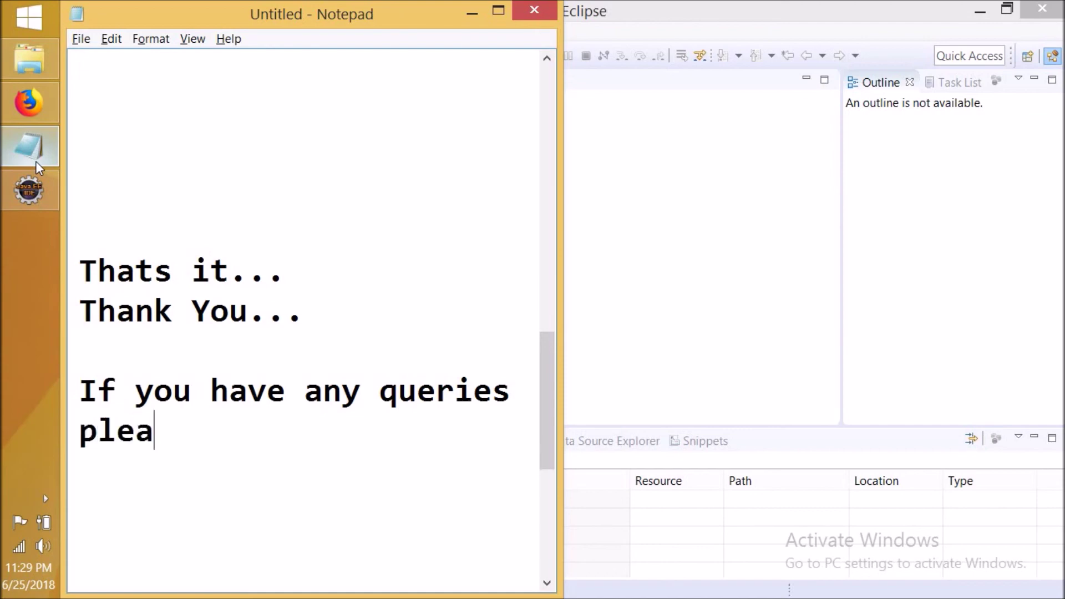
text(se comm)
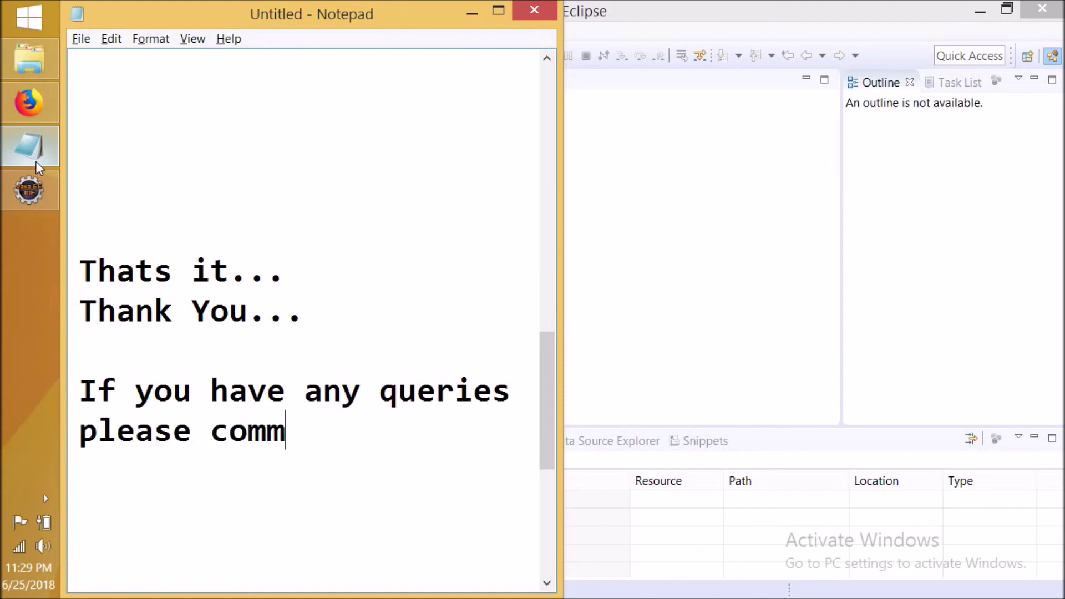
text(ent....)
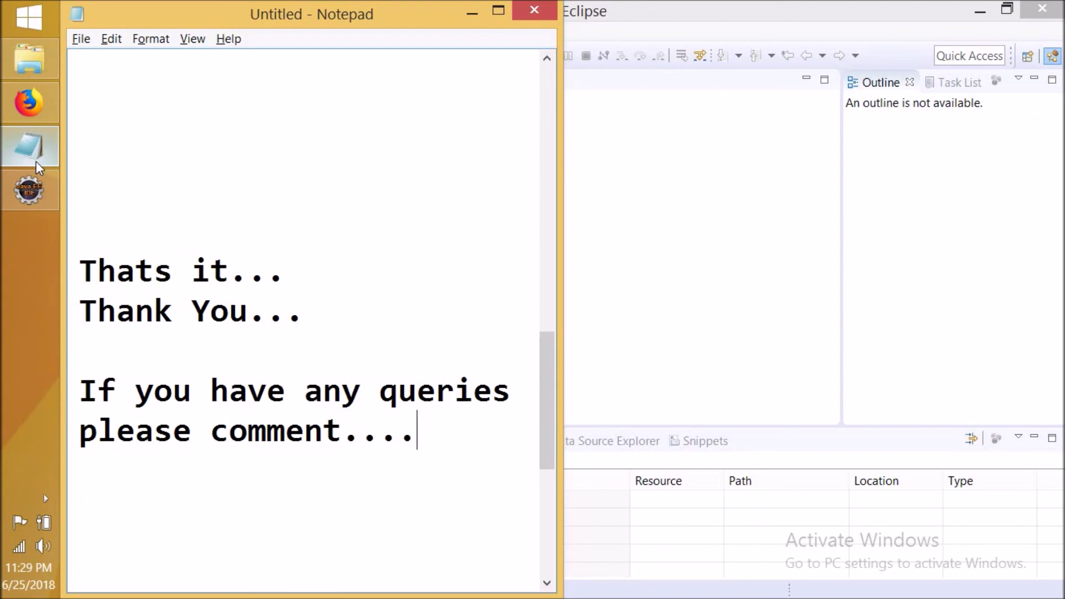